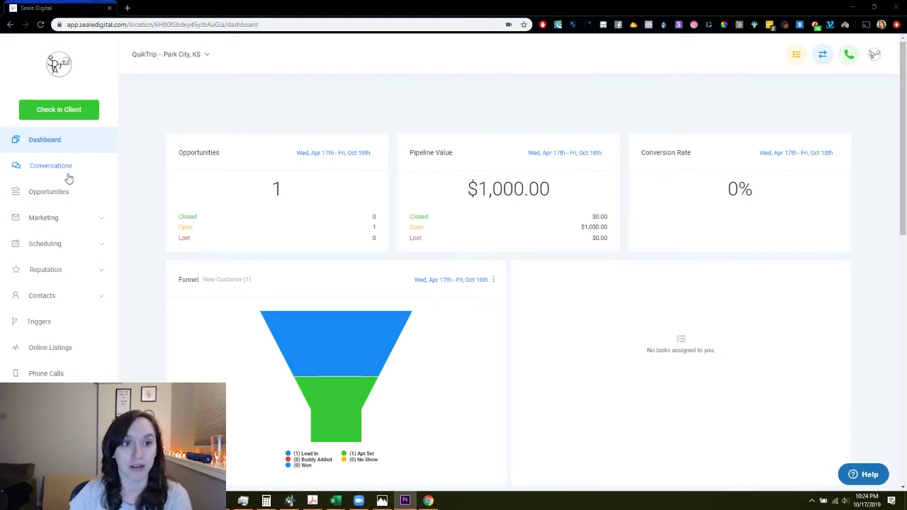
Open the Conversations inbox for the QuikTrip – Park City, KS location.
left_click(68, 175)
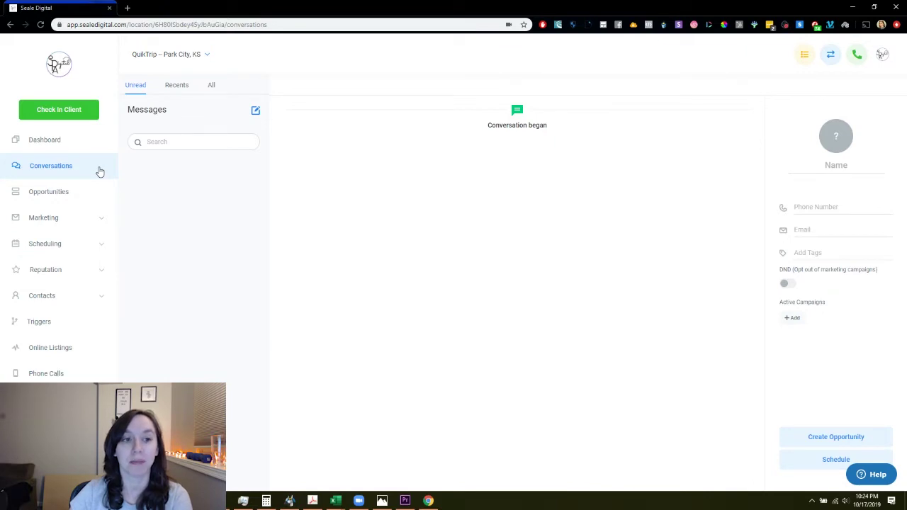
Show the Opportunities pipeline board with its single $1000 lead in Apt Set.
left_click(81, 193)
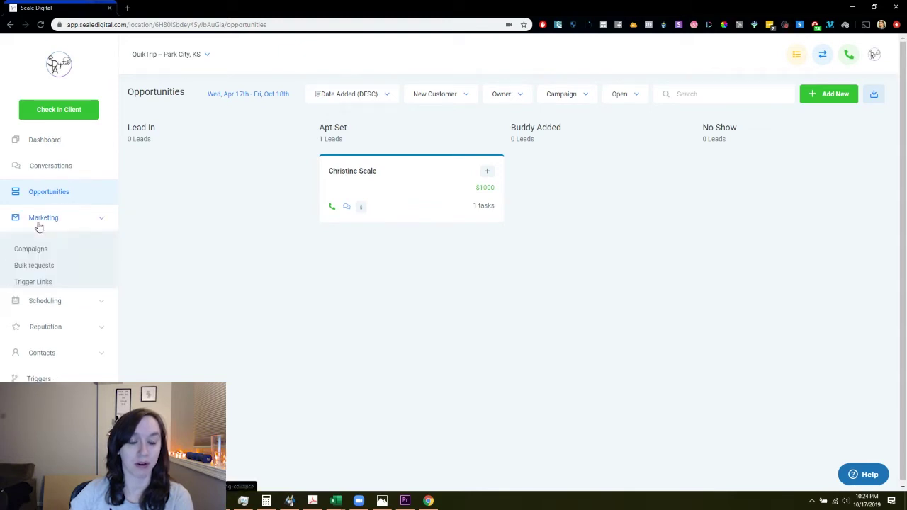
Bring up the Customer Acquisition campaigns list under Marketing.
left_click(20, 248)
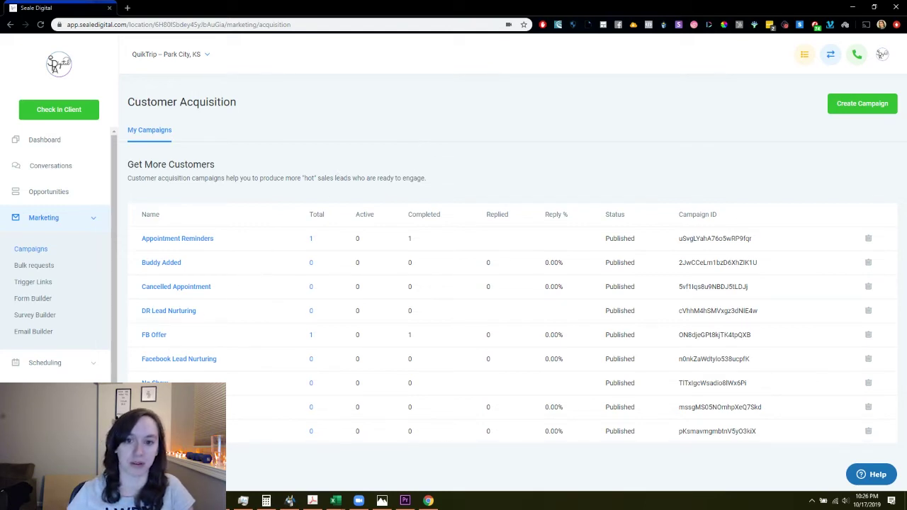
Review the FB Offer campaign's message sequence, then return to the campaigns list.
left_click(155, 336)
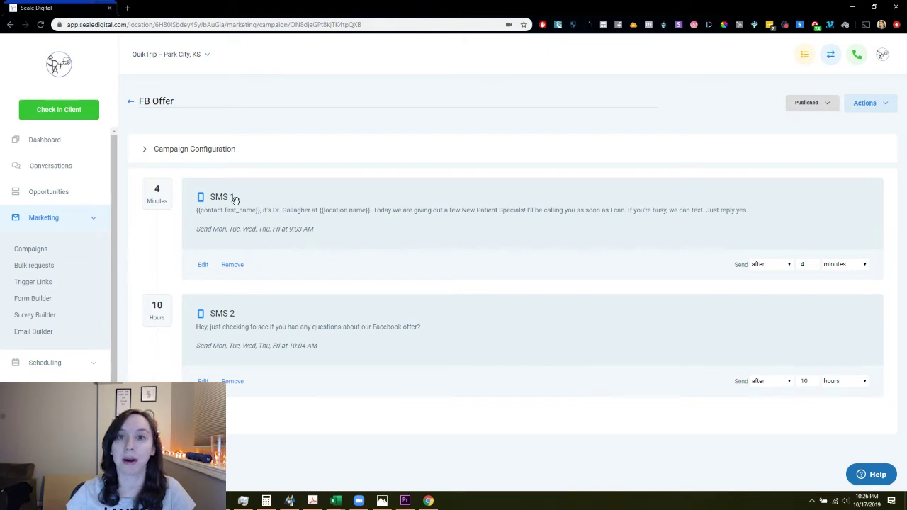
left_click(130, 104)
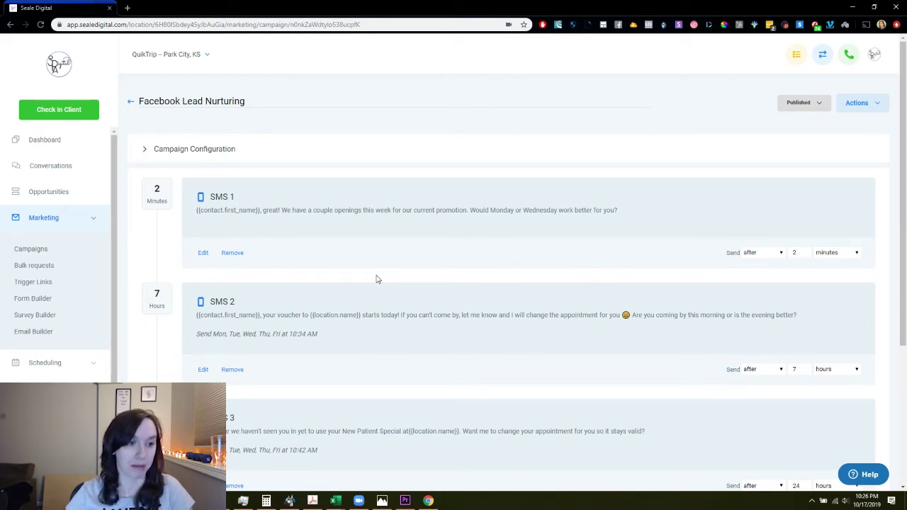
Look over scheduled appointments, then go to the Trigger Links page.
left_click(67, 372)
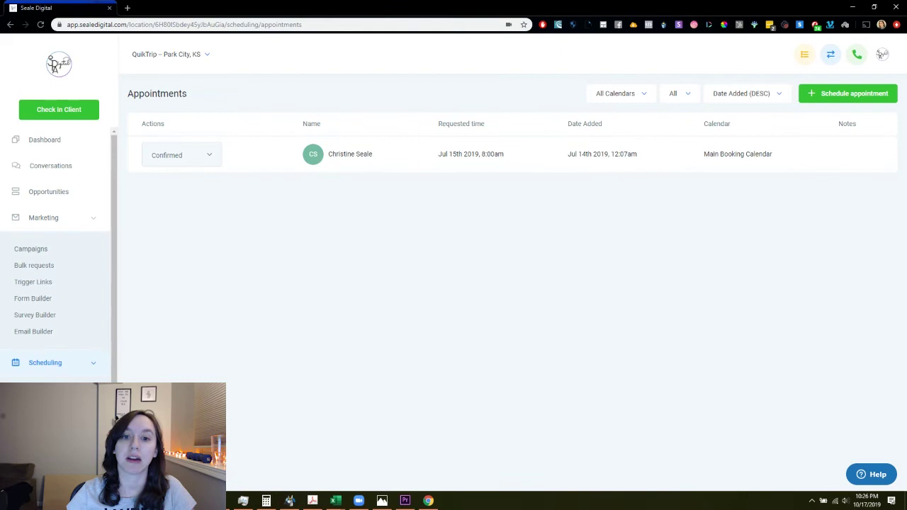
scroll(55, 377, "down", 2)
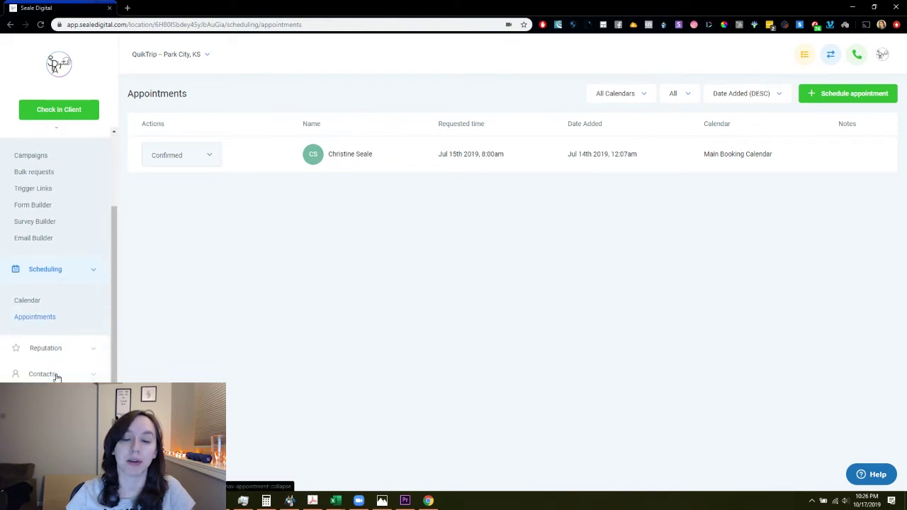
left_click(30, 193)
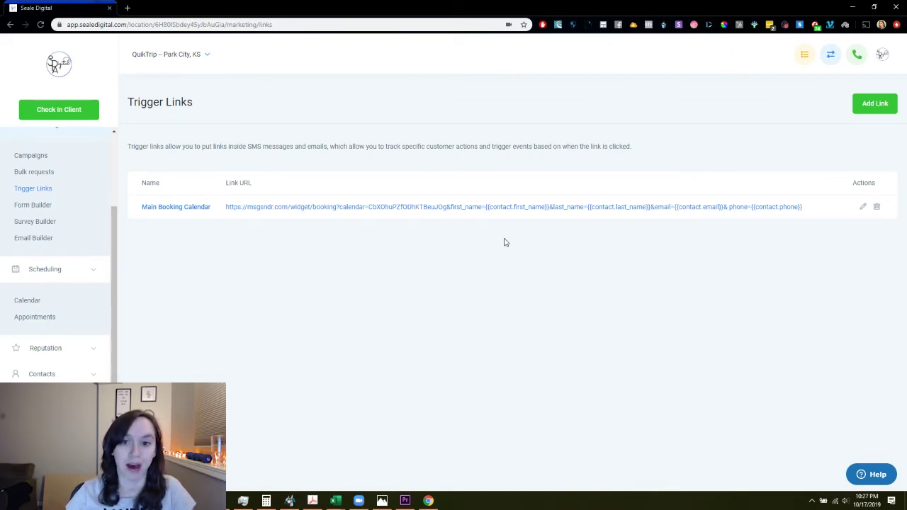
Inspect the Main Booking Calendar trigger link's full URL and save the link.
left_click(863, 208)
left_click_drag(583, 162, 625, 166)
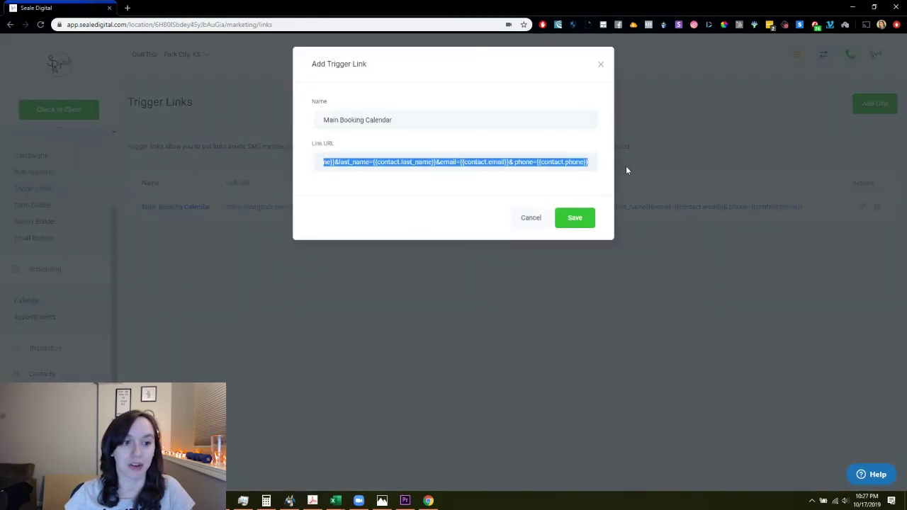
left_click(551, 164)
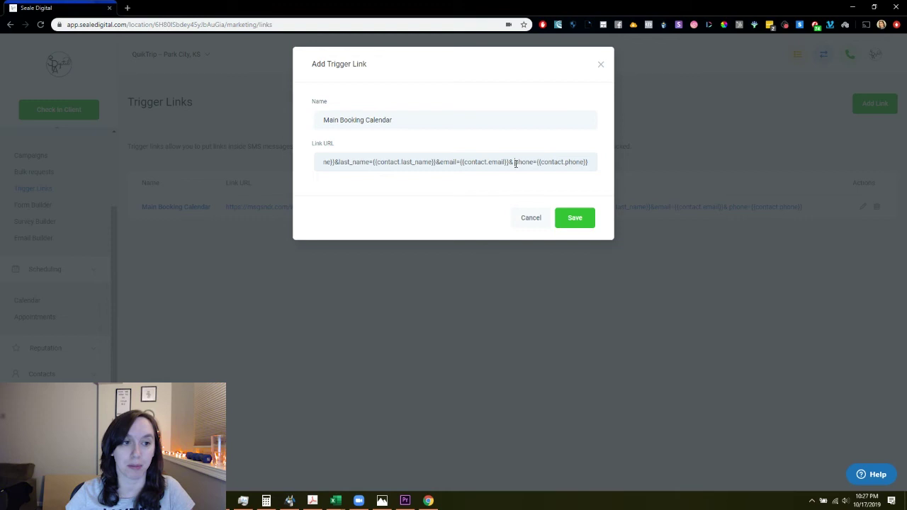
left_click(577, 220)
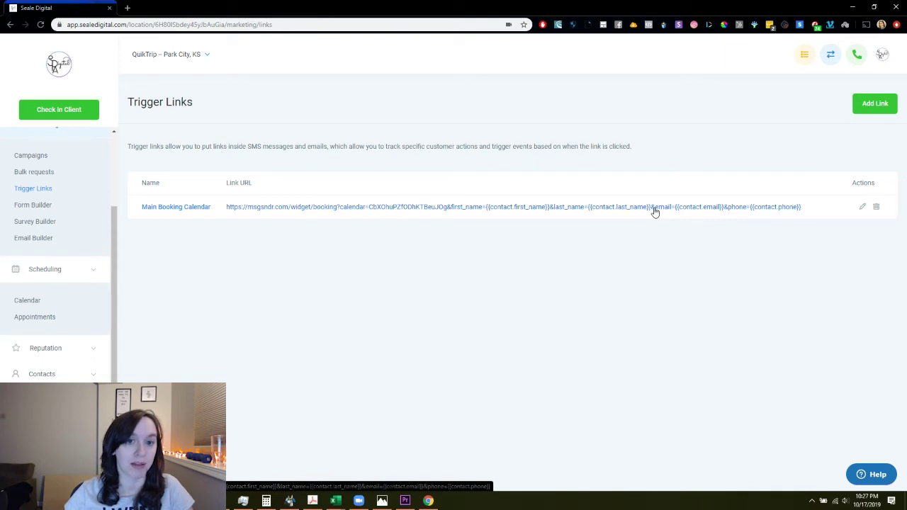
Preview the Main Booking Calendar widget in a new tab, booking Fri, Oct 18 at 09:30 AM.
left_click(653, 208)
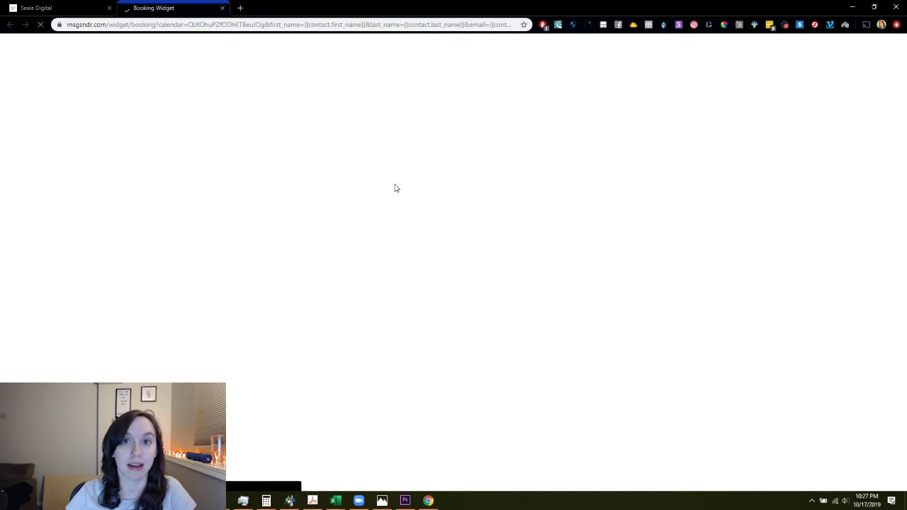
left_click(472, 176)
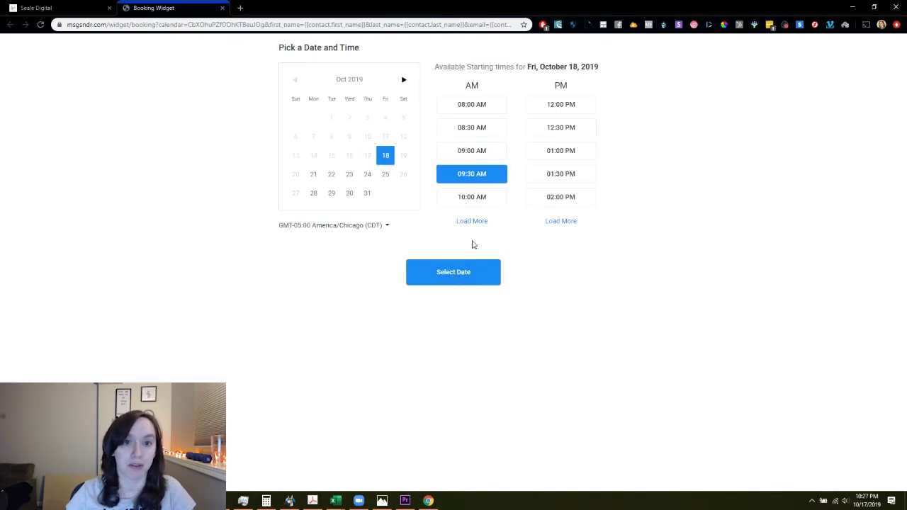
left_click(468, 271)
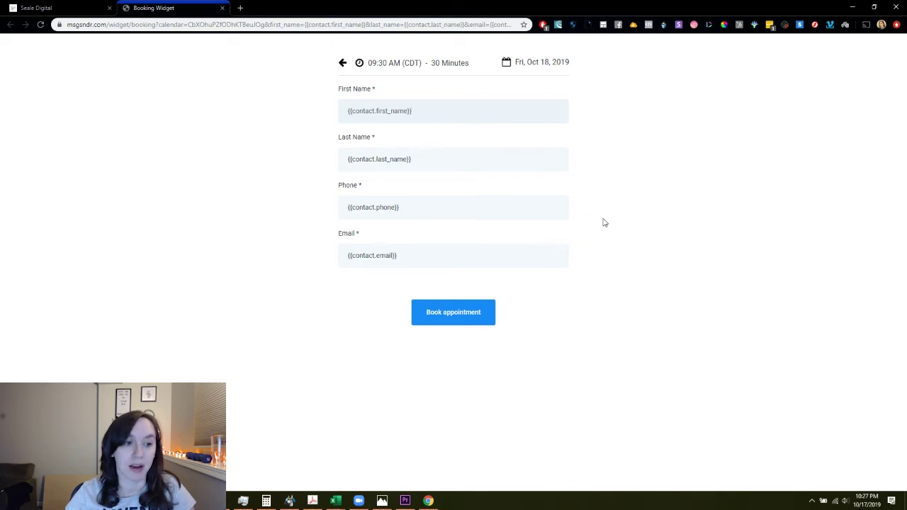
Back in the dashboard tab, check the empty Form Builder and Survey Builder pages.
left_click(49, 8)
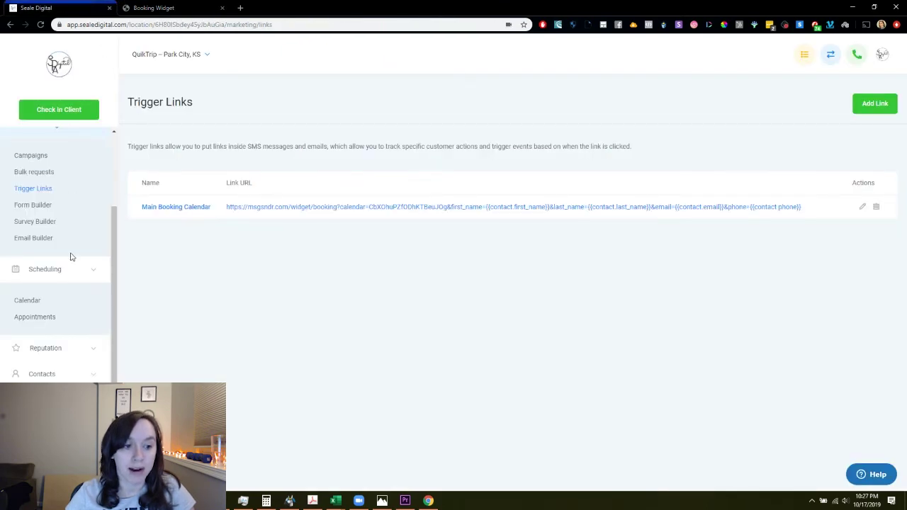
left_click(53, 206)
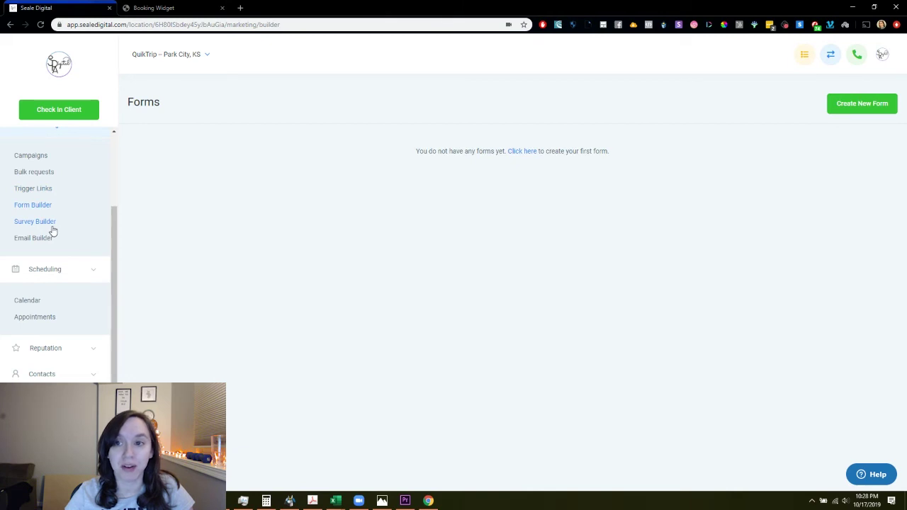
left_click(53, 231)
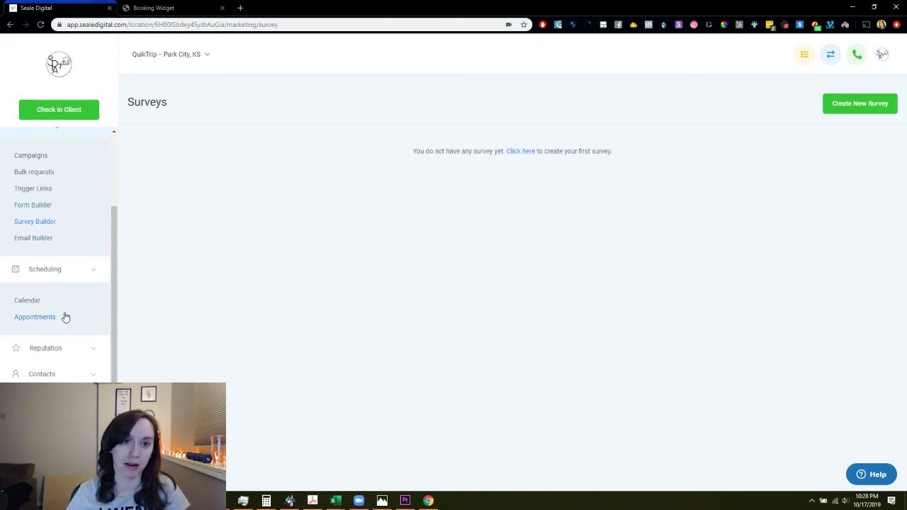
scroll(63, 425, "up", 1)
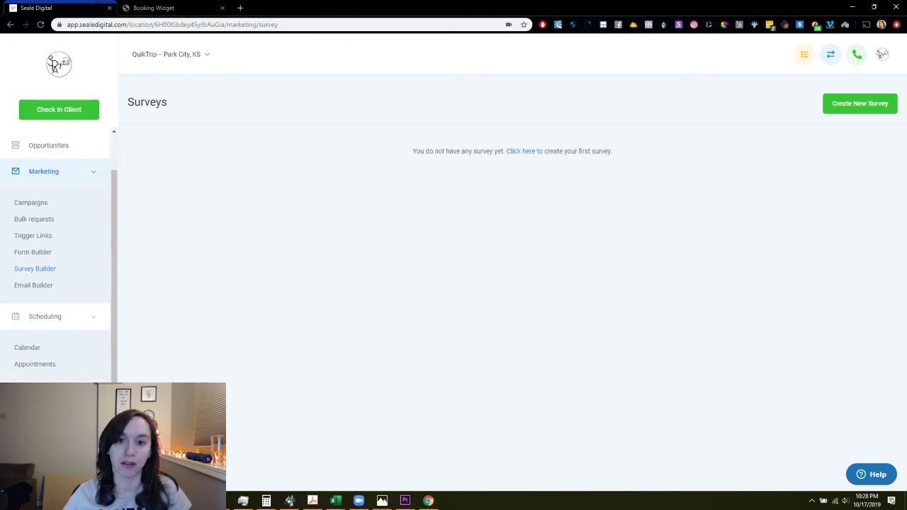
scroll(56, 255, "down", 1)
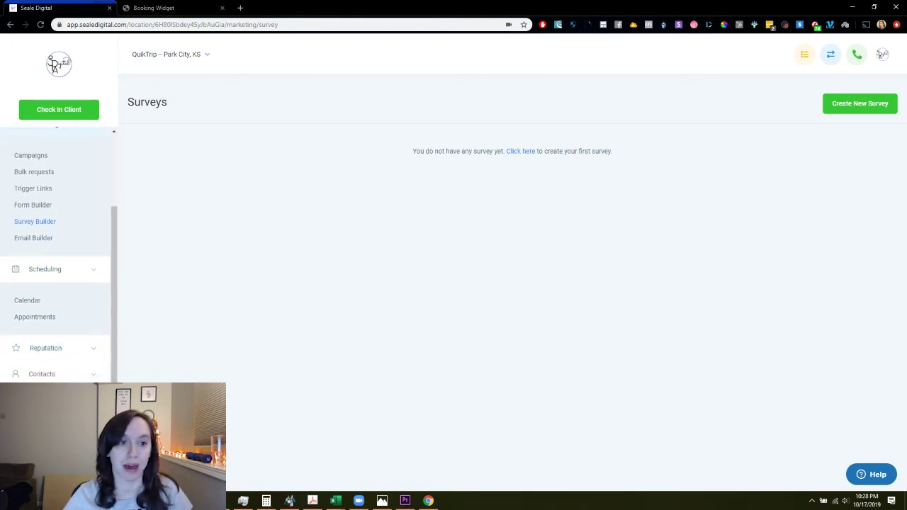
scroll(57, 255, "up", 2)
In the Seale Digital Funnels list, open the Calendar Booking funnel's Book Now step.
scroll(57, 255, "down", 2)
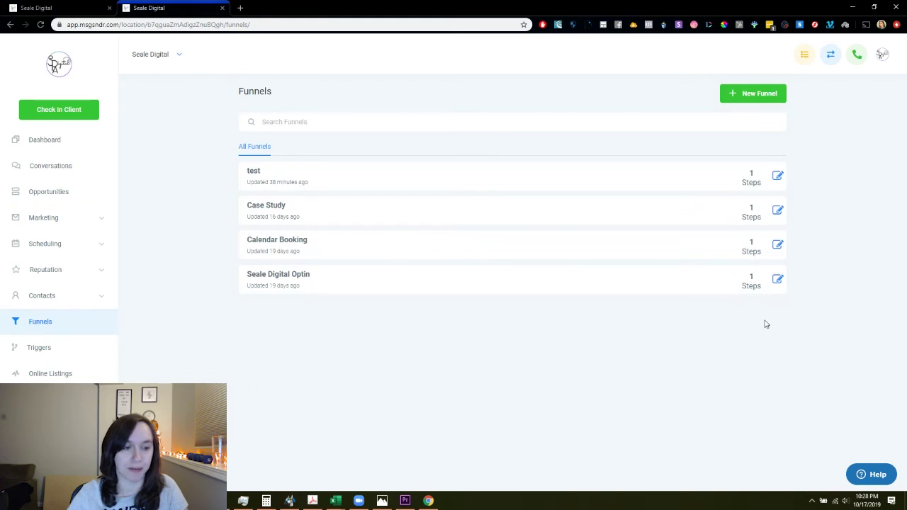
left_click(404, 500)
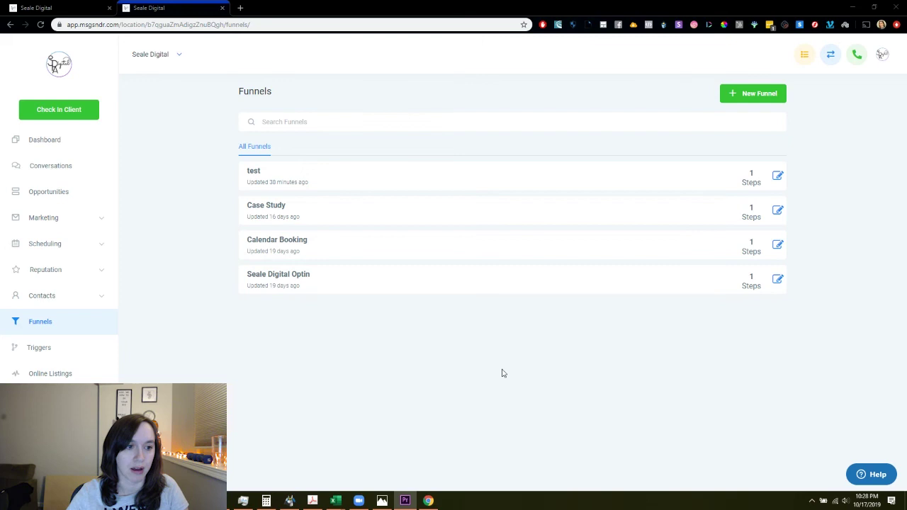
left_click(300, 241)
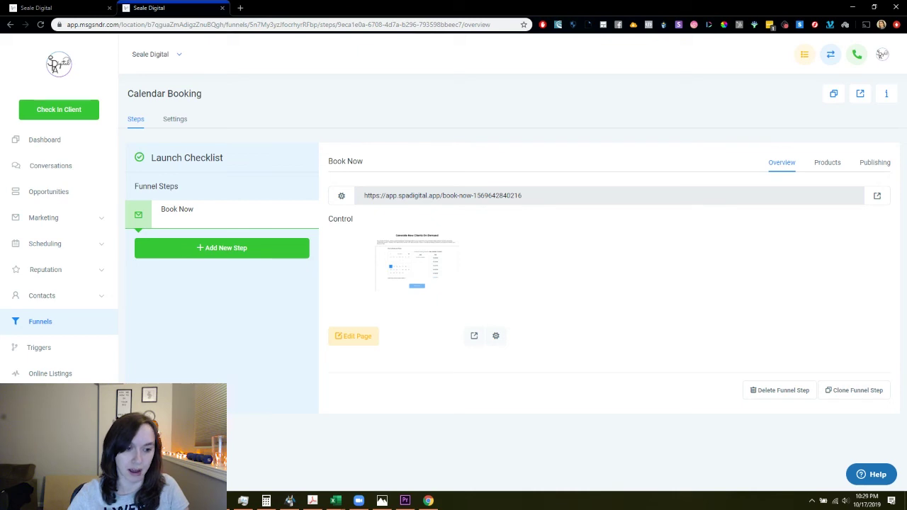
Expand the Reputation menu to show Reviews and Review Requests.
left_click(405, 500)
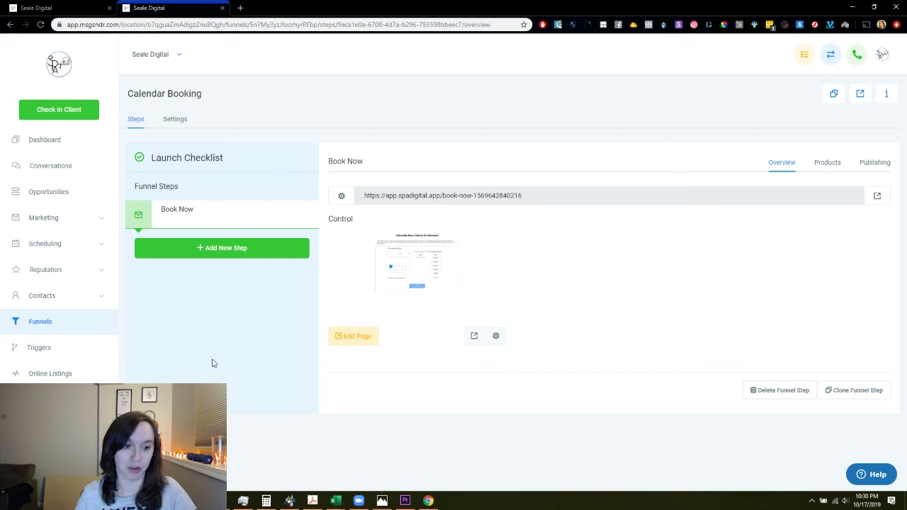
left_click(60, 274)
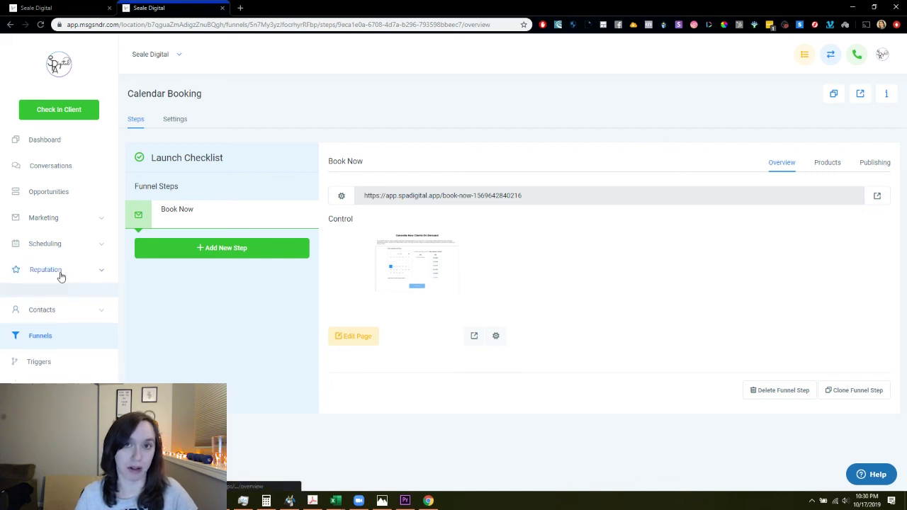